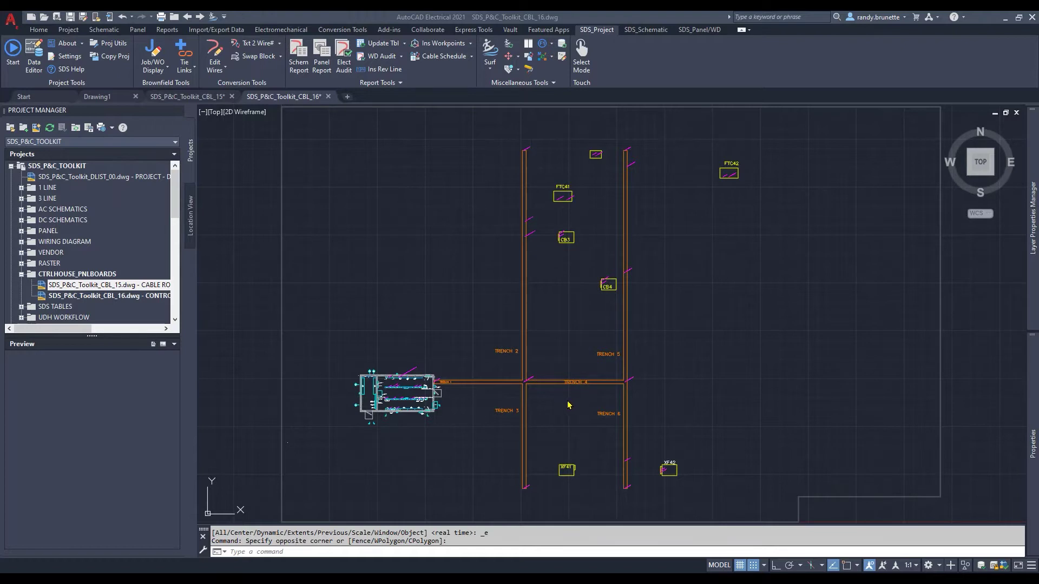
- Cancel the pending selection window, leaving the full yard layout displayed
key(Escape)
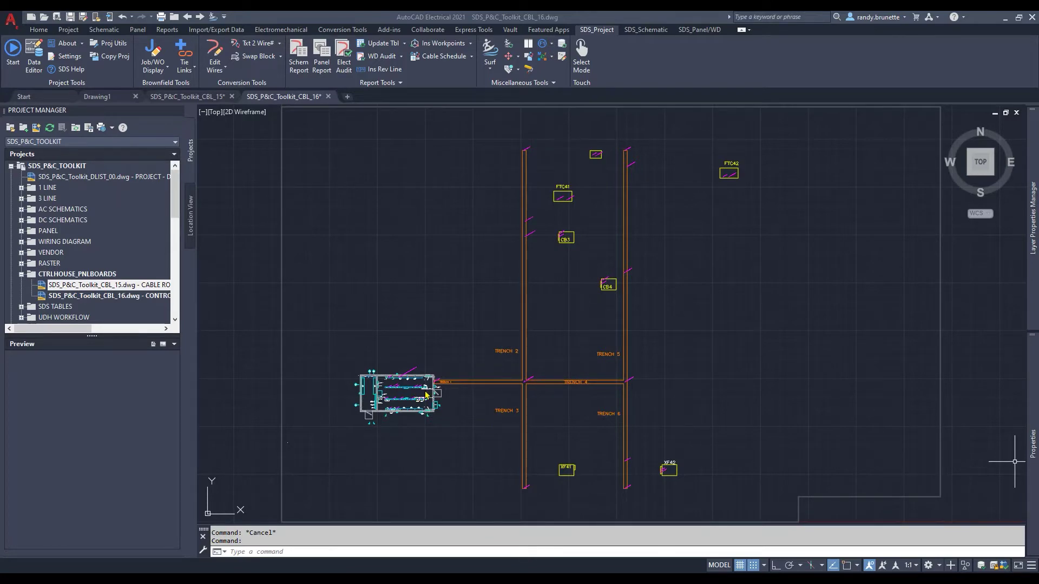
- Zoom and pan in on equipment box XF41 at the end of trench 3
scroll(423, 395, up, 4)
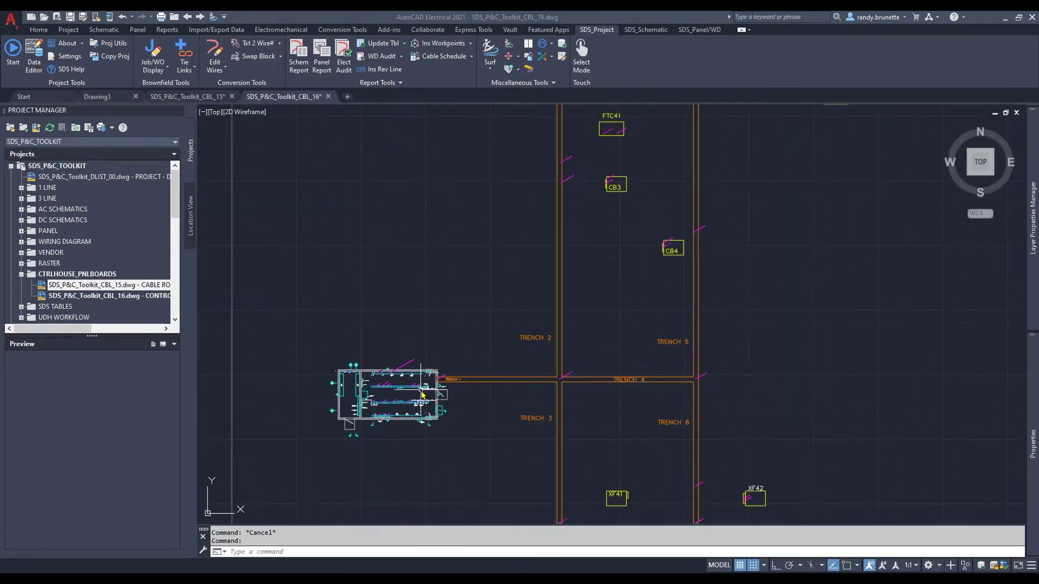
scroll(417, 397, up, 1)
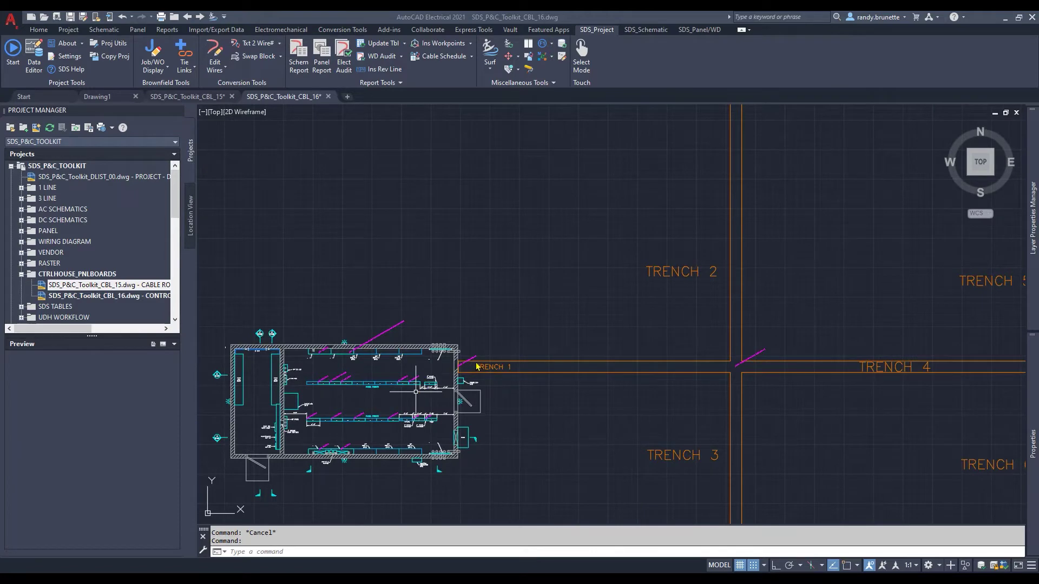
scroll(753, 368, up, 3)
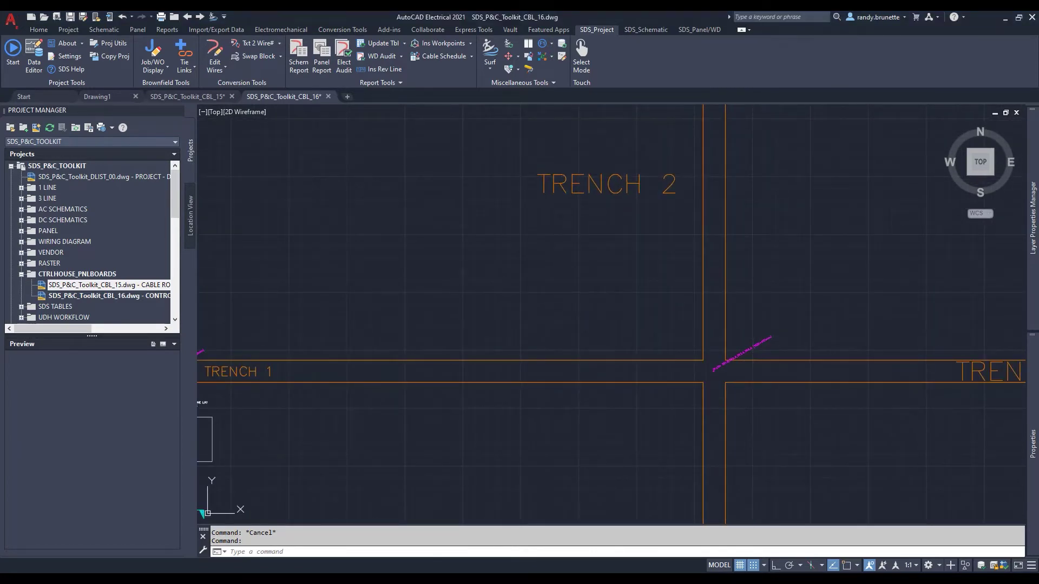
scroll(845, 351, down, 1)
scroll(873, 413, down, 4)
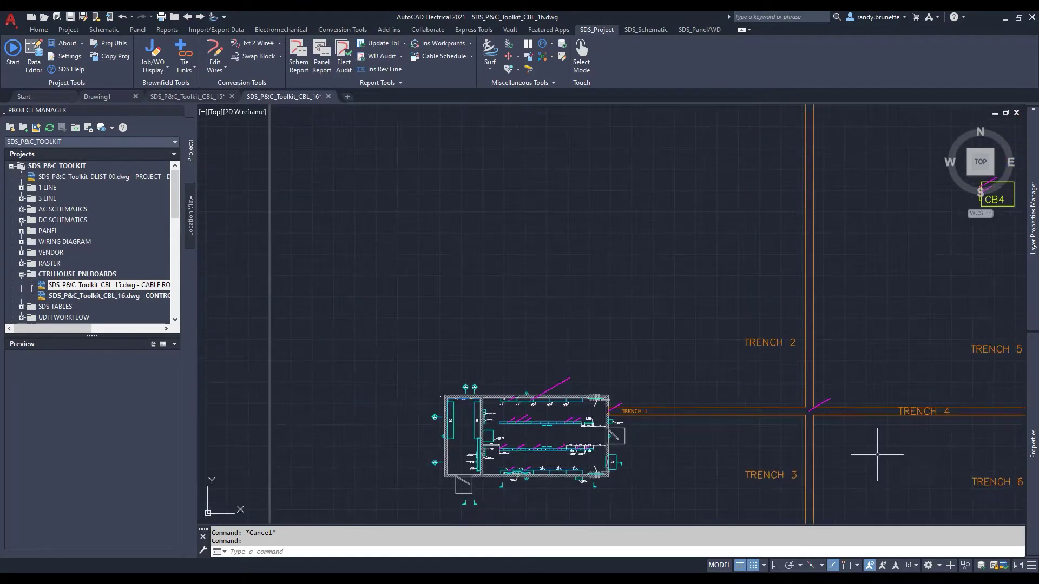
mouse_move(883, 456)
middle_down()
mouse_move(700, 204)
mouse_move(695, 232)
middle_up()
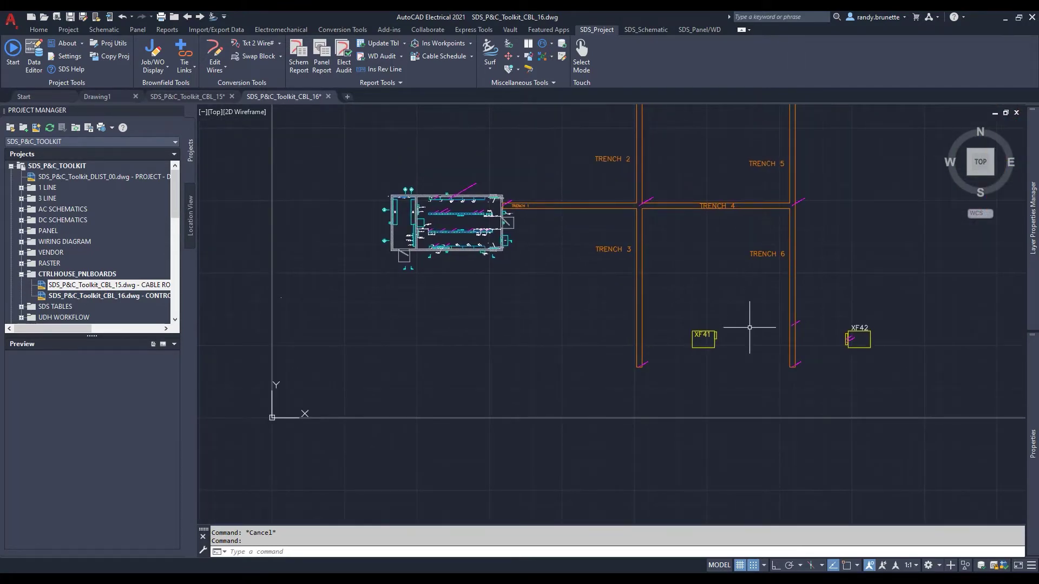
scroll(721, 348, up, 3)
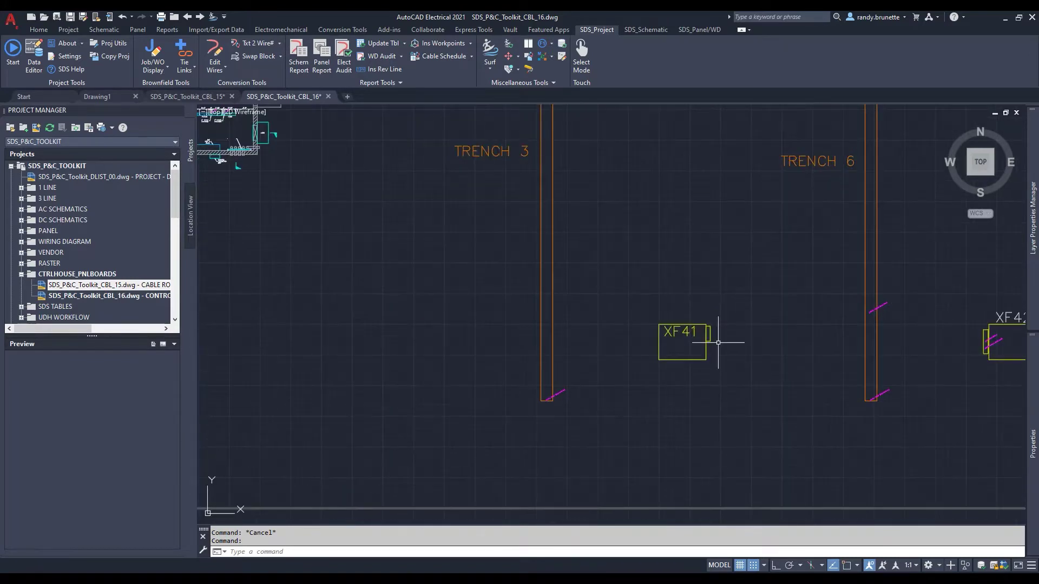
scroll(720, 341, up, 2)
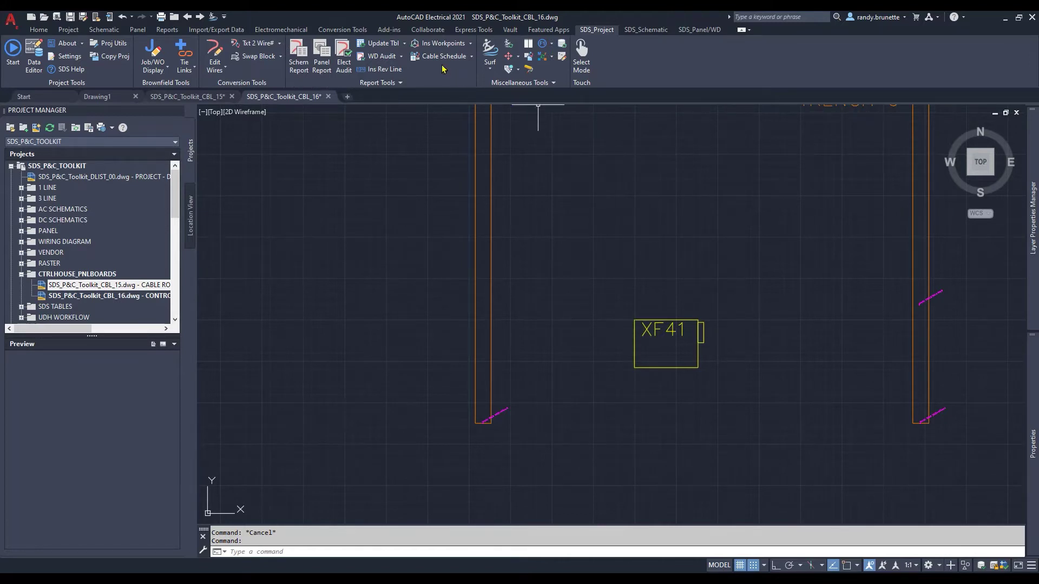
- Insert a workpoint inside the XF41 box with the value LOC XF41,C002.A
click(443, 49)
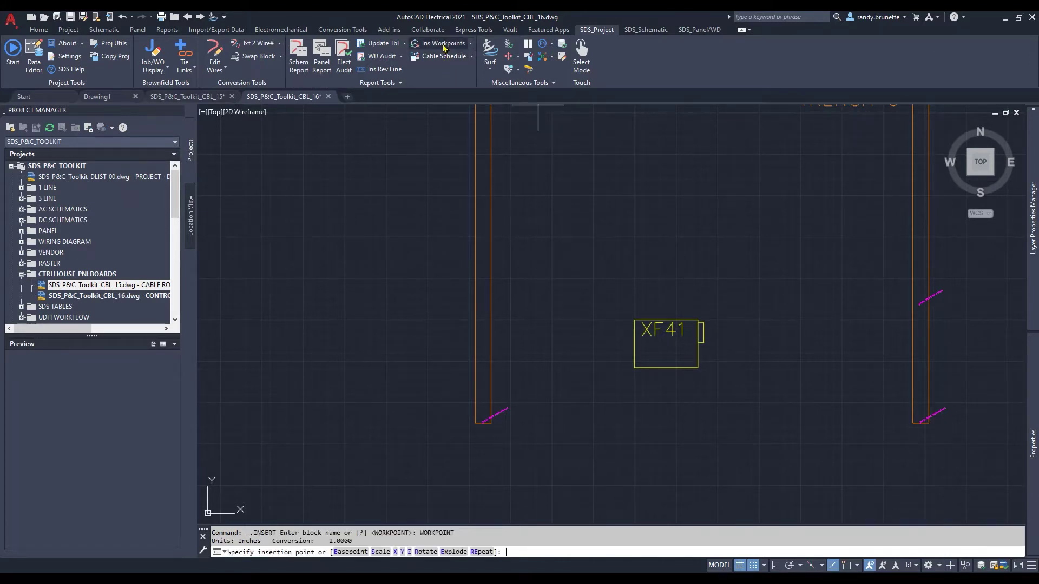
click(688, 344)
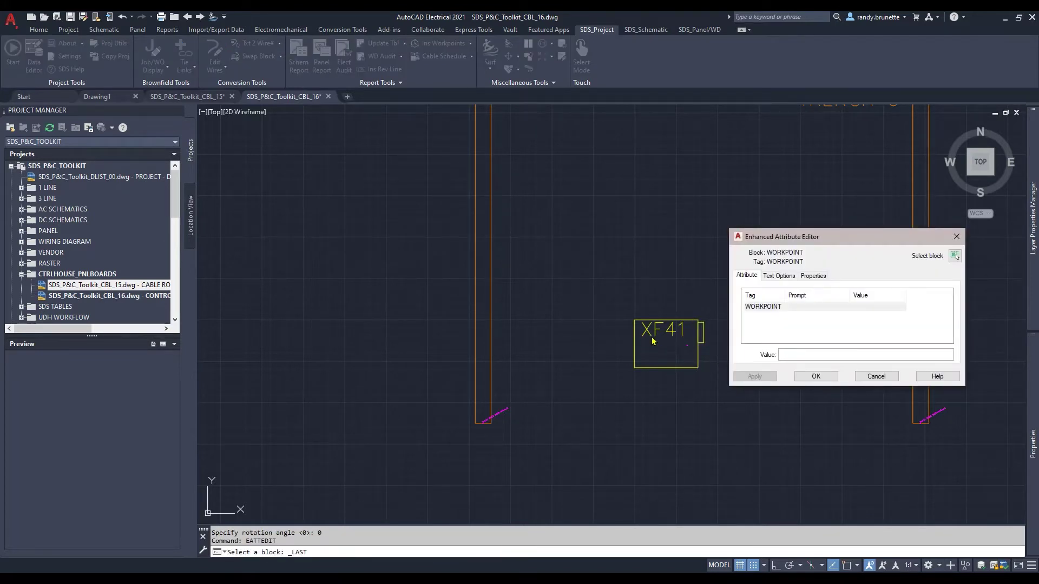
text(LOC XF41.C002.A)
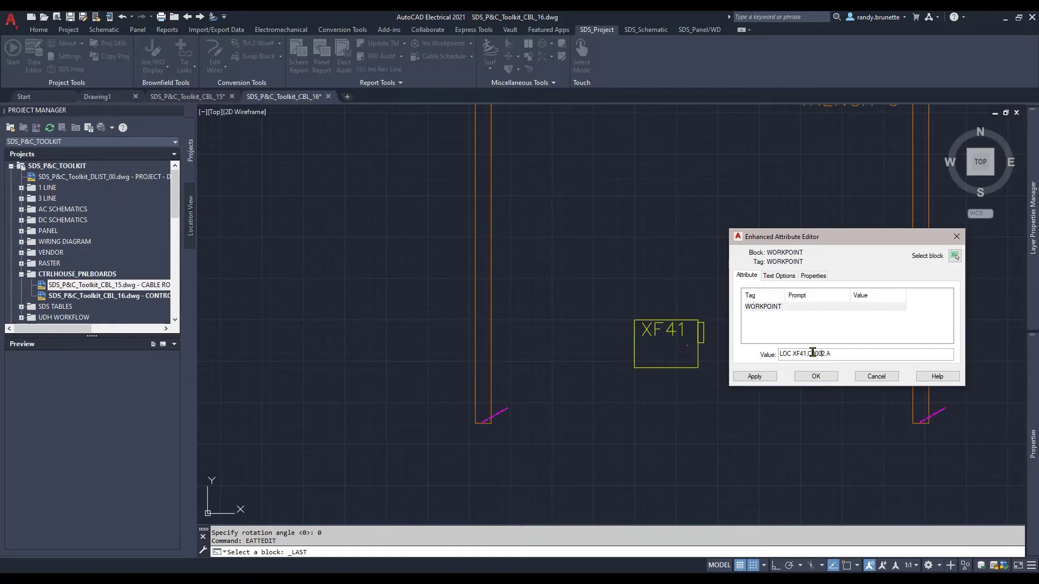
click(819, 354)
click(811, 376)
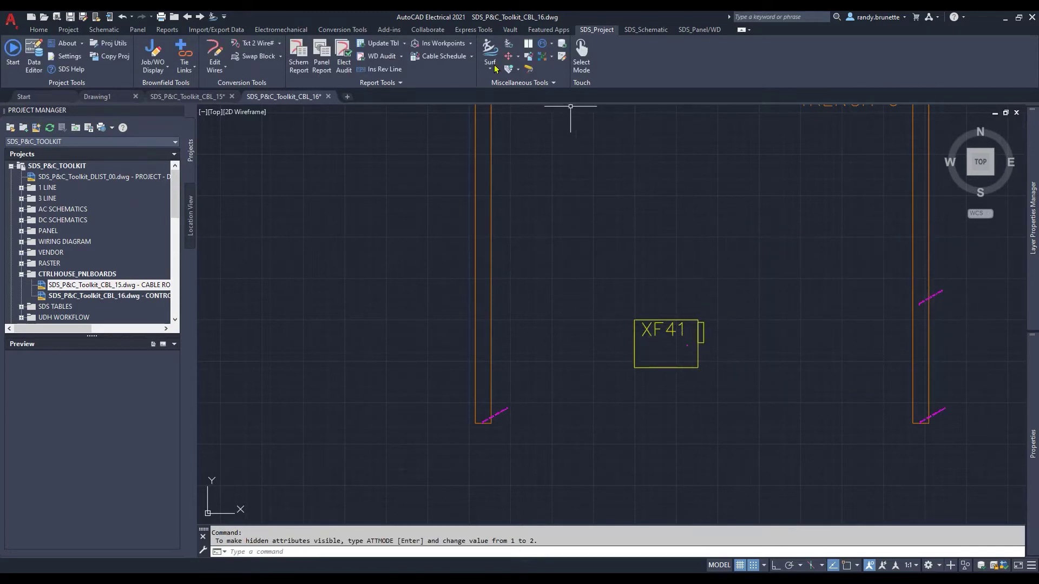
- Start a workpoint insertion, cancel it, and zoom in closer on XF41
click(441, 43)
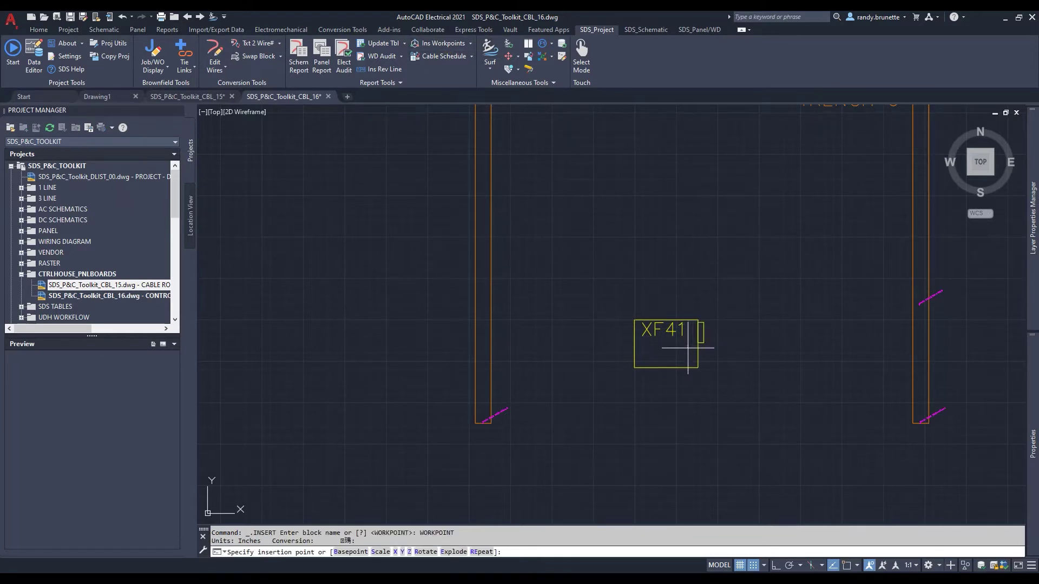
scroll(688, 348, up, 1)
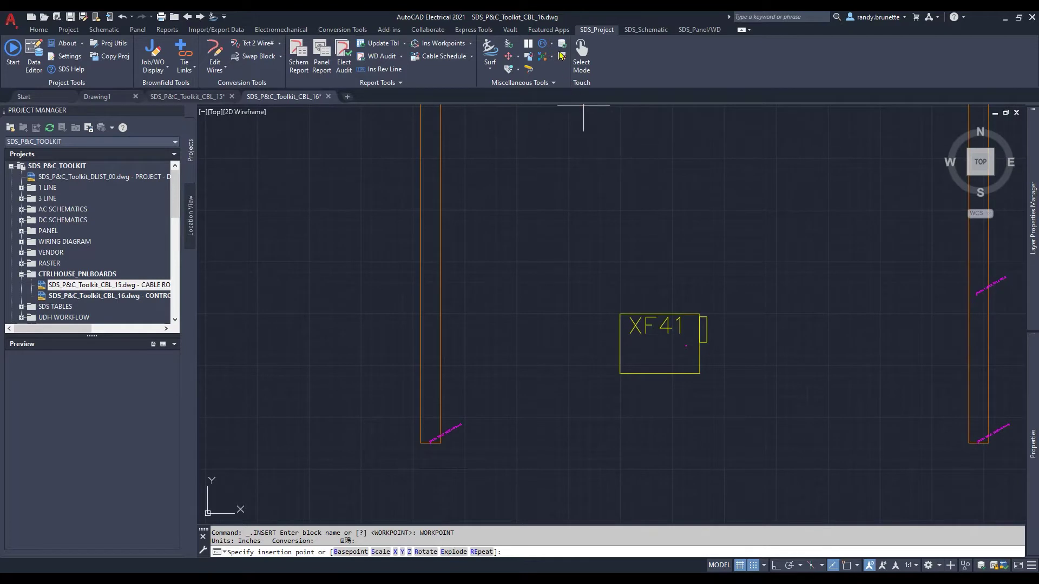
key(Escape)
scroll(698, 341, up, 2)
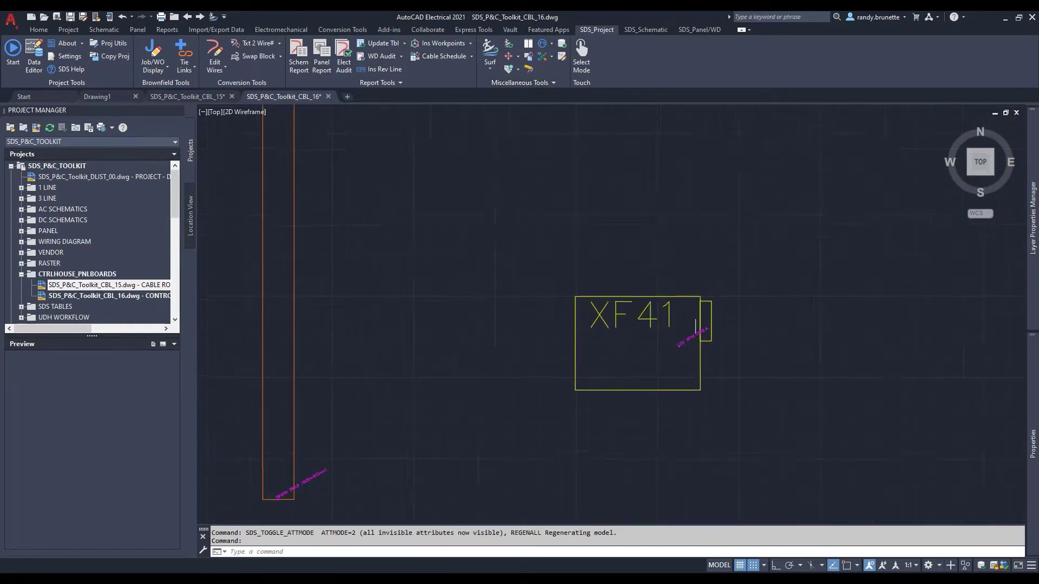
scroll(698, 341, up, 1)
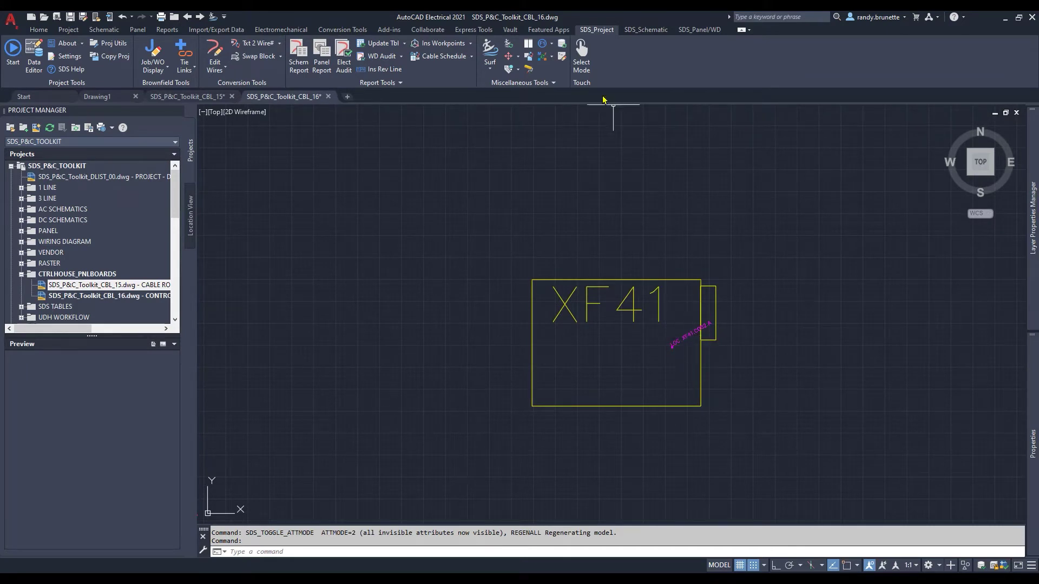
- Toggle attribute visibility from the extra tools and begin a second workpoint insertion
click(552, 45)
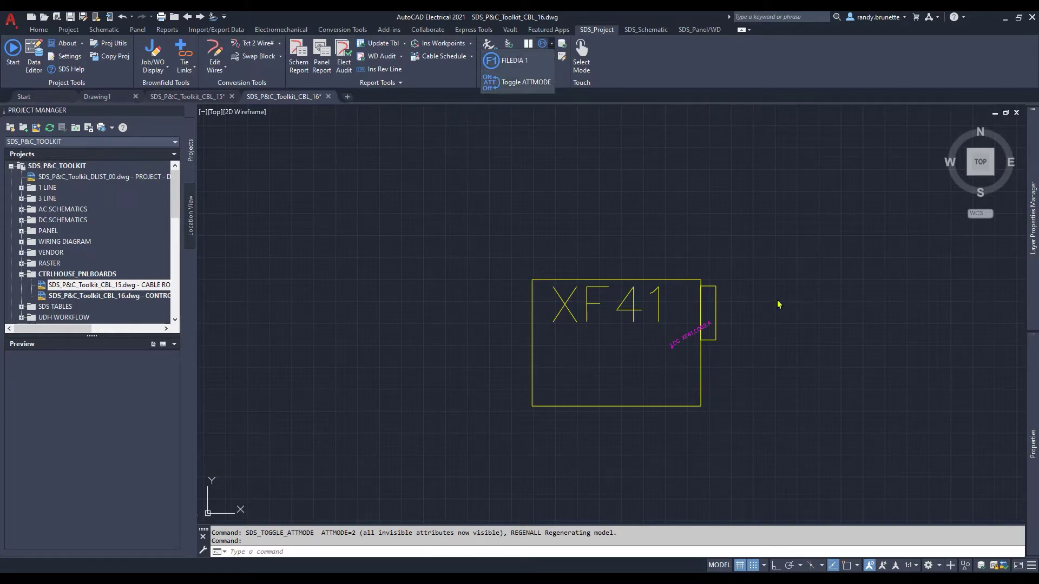
click(735, 253)
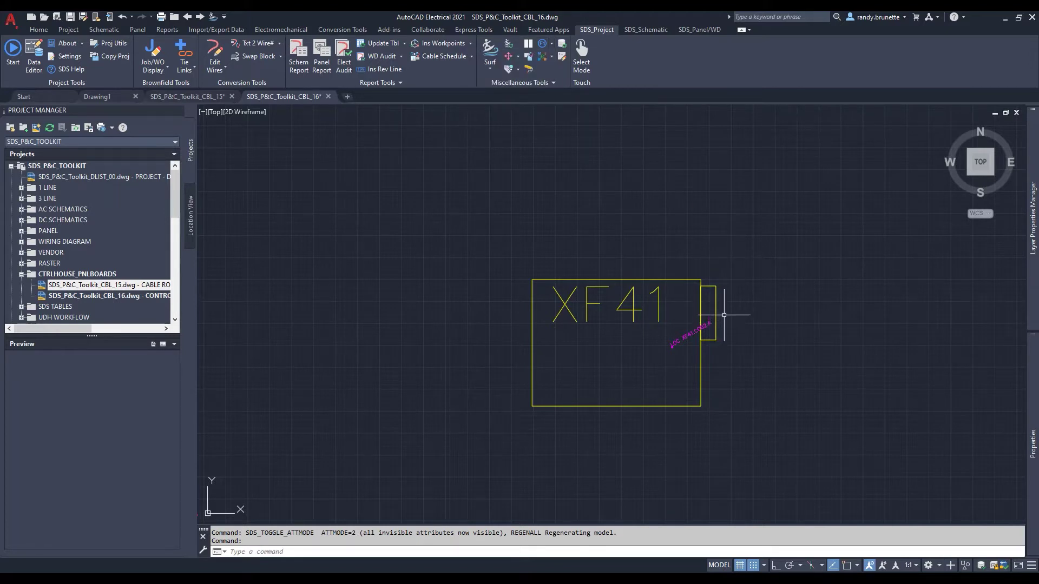
click(441, 45)
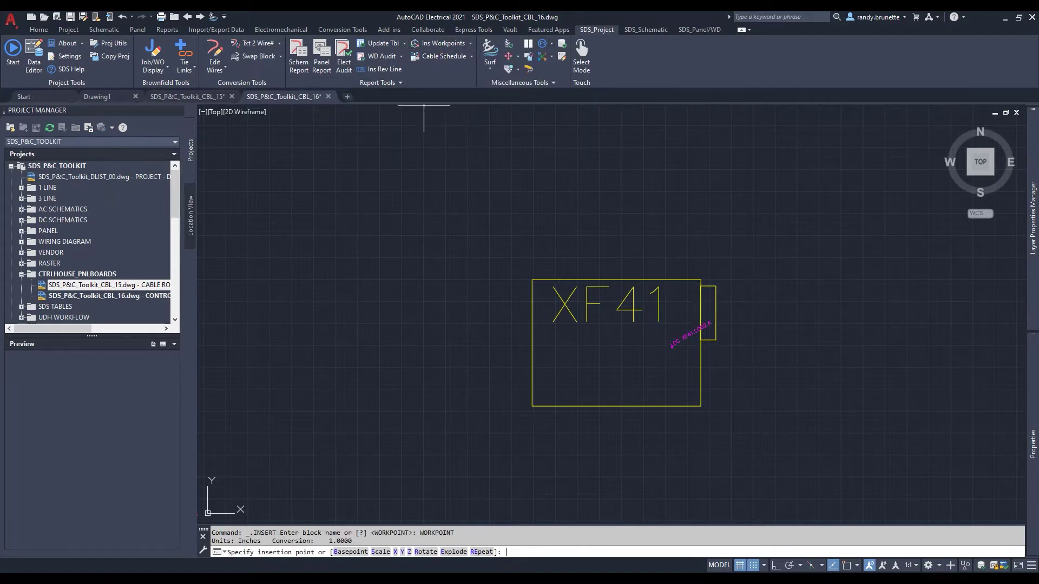
- Place a workpoint on XF41's right edge with the value CPATH C002.A
click(709, 301)
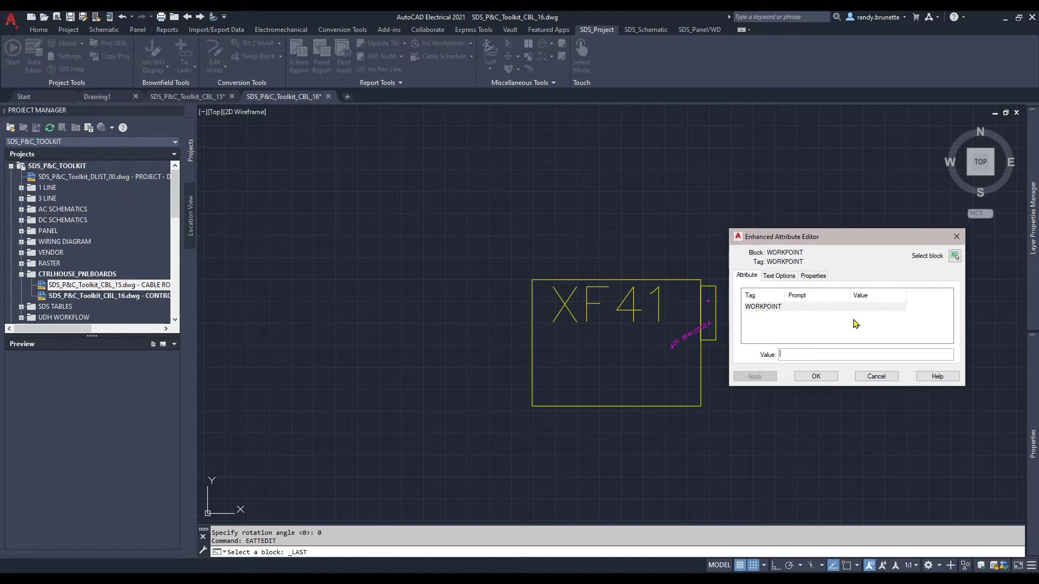
text(PATH C002.A)
click(816, 377)
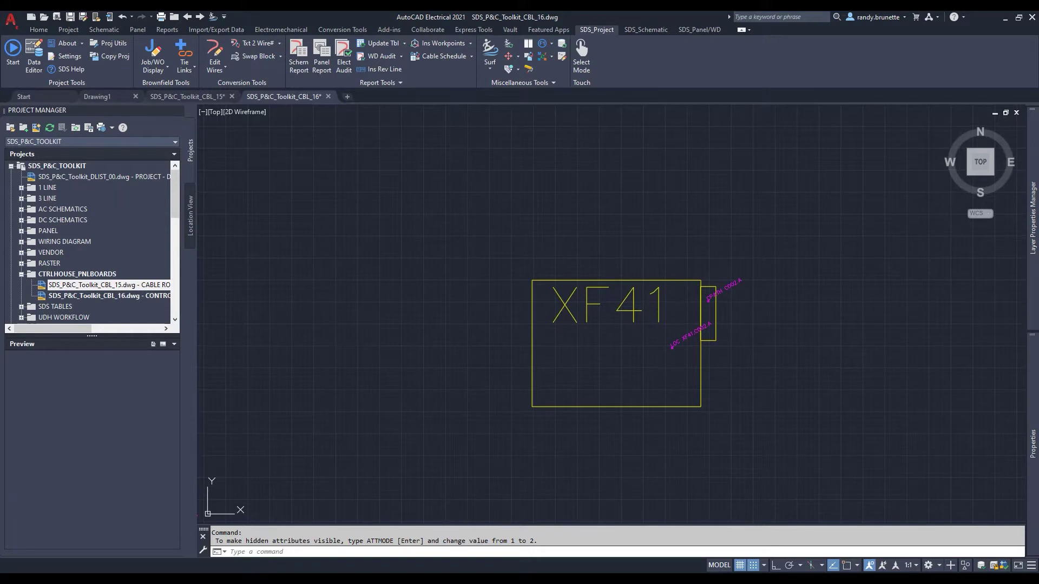
middle_drag(679, 312, 909, 305)
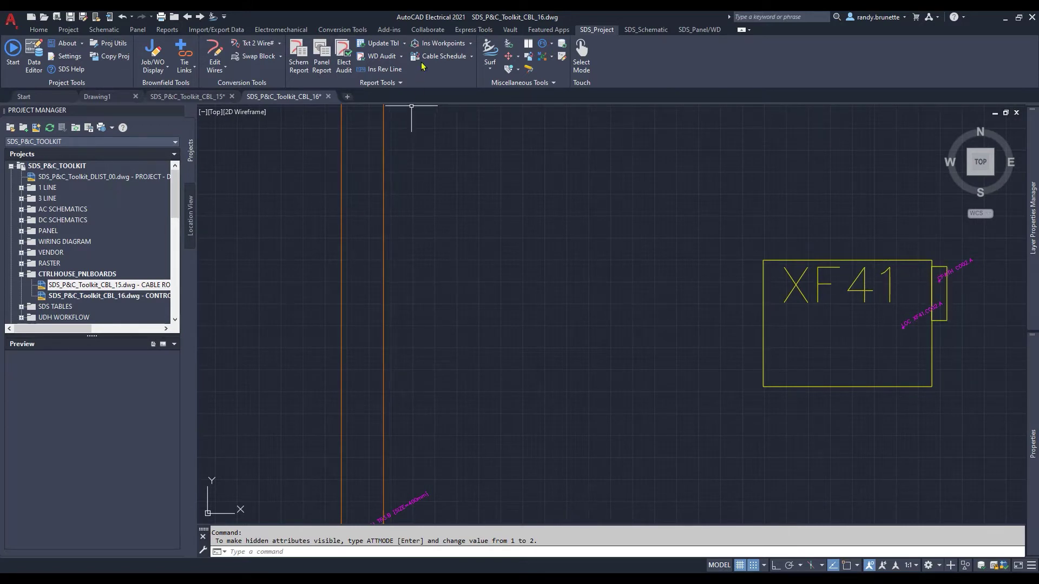
- Add a workpoint on the trench west of XF41 valued CPATH C002.B,TR3.A,TR3.B
click(437, 43)
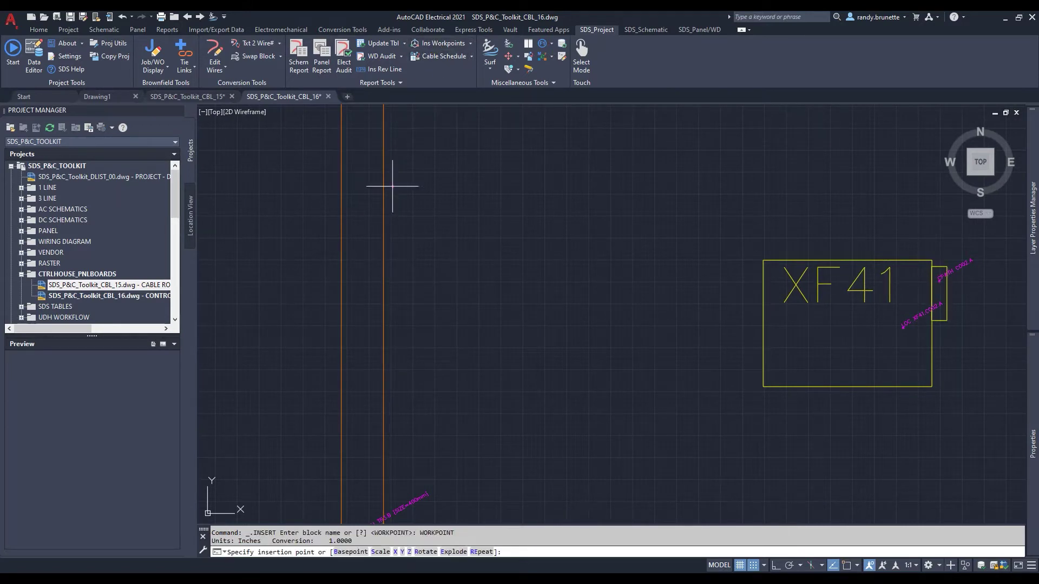
click(366, 278)
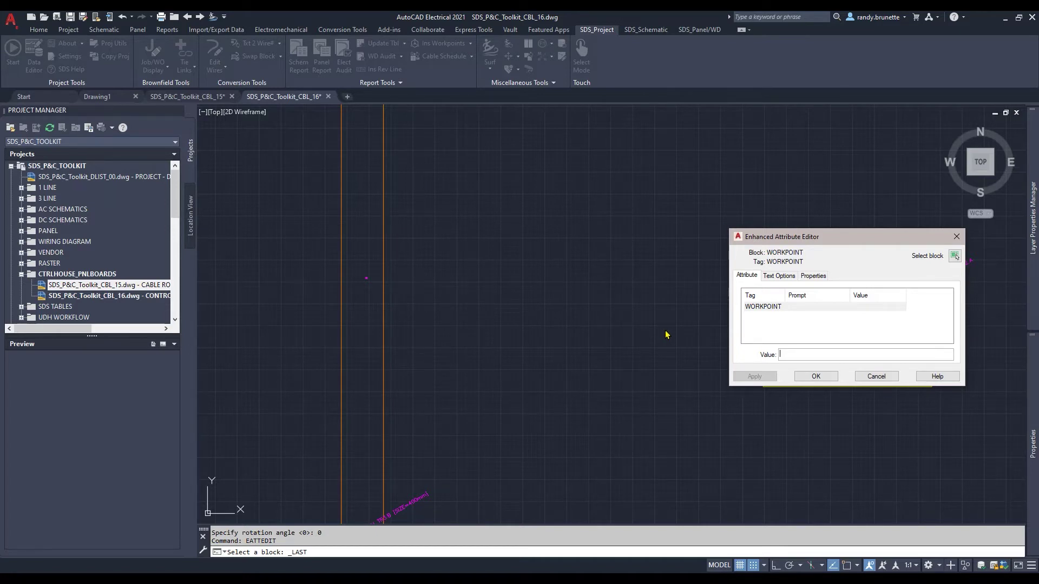
text(00)
key(BackSpace)
key(BackSpace)
key(BackSpace)
key(BackSpace)
text(CPATH C002)
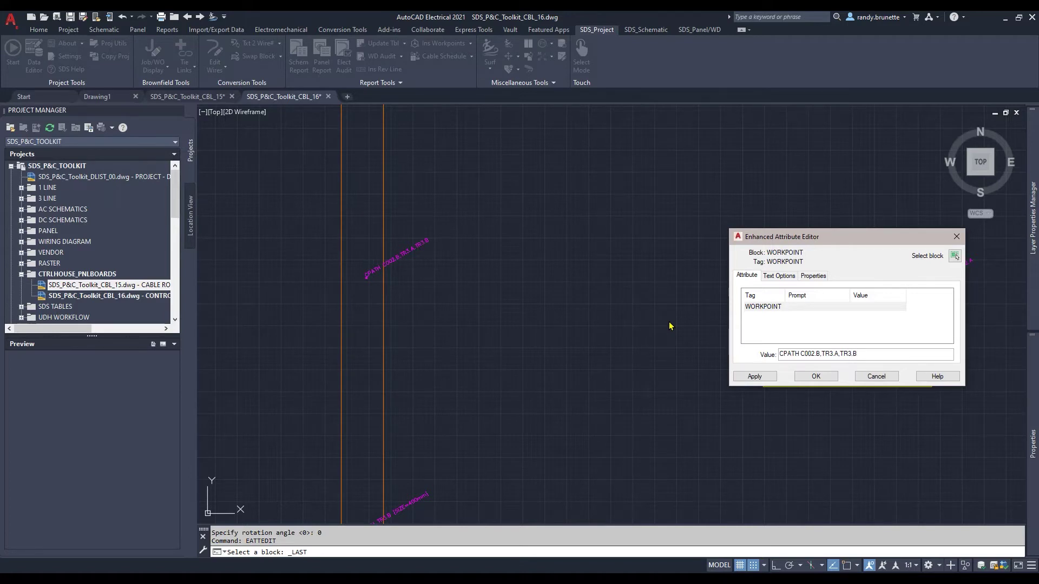
click(812, 376)
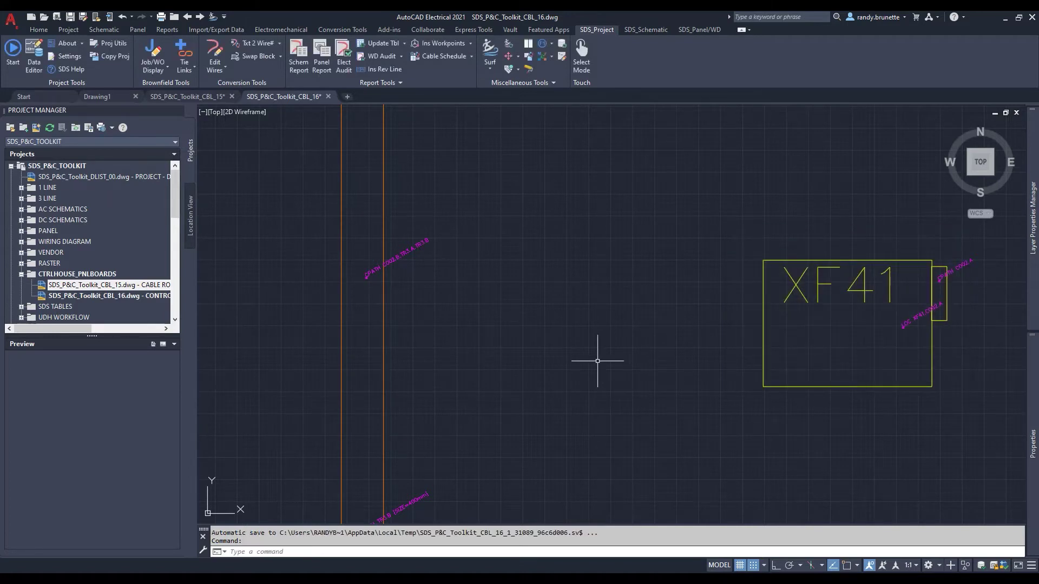
- Zoom out and pan until the control house, trenches 1–6 and XF41/XF42 are visible
scroll(570, 322, down, 3)
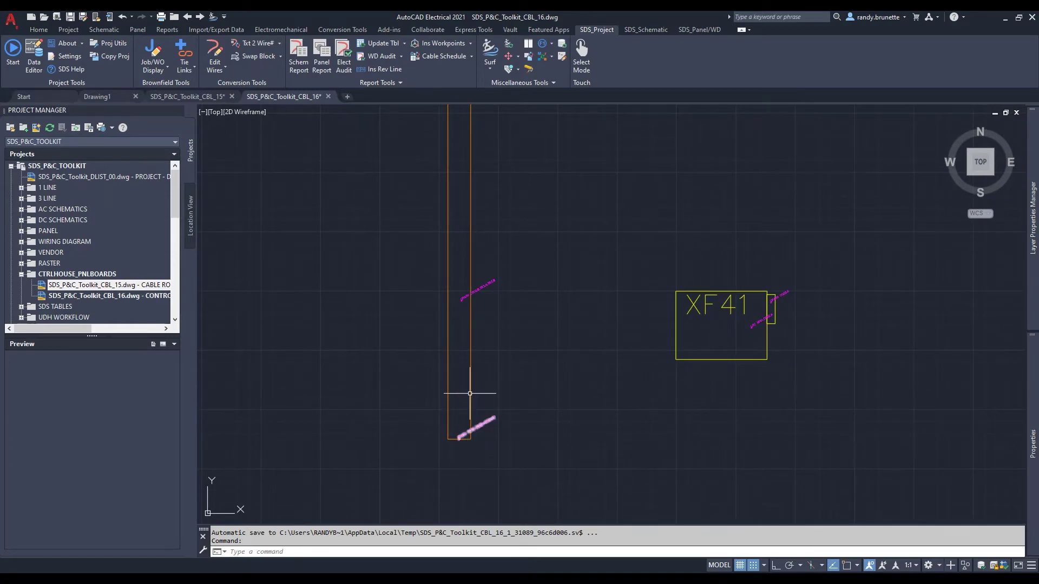
middle_drag(470, 394, 681, 480)
scroll(566, 266, down, 3)
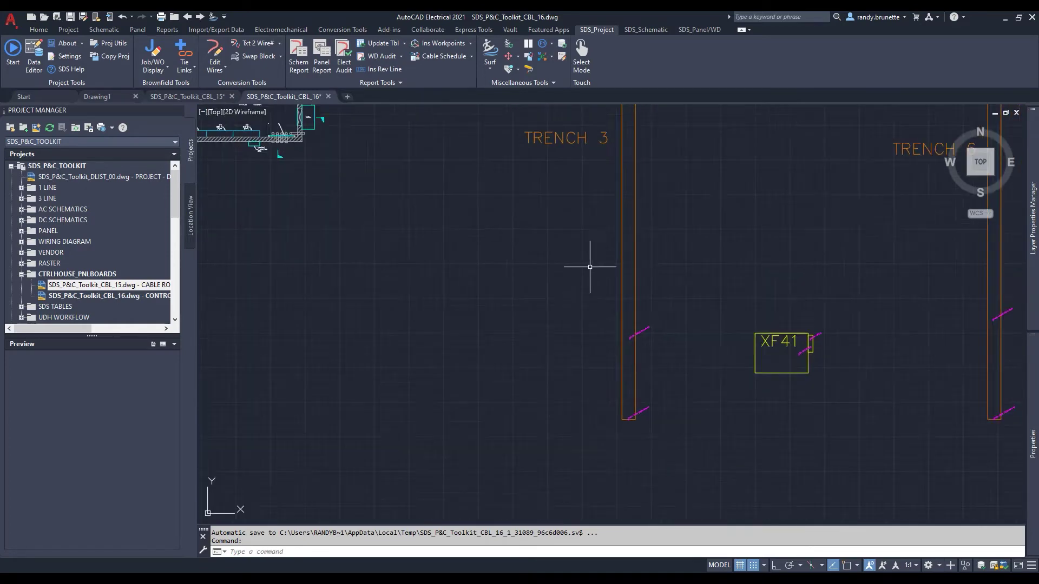
middle_drag(596, 269, 702, 376)
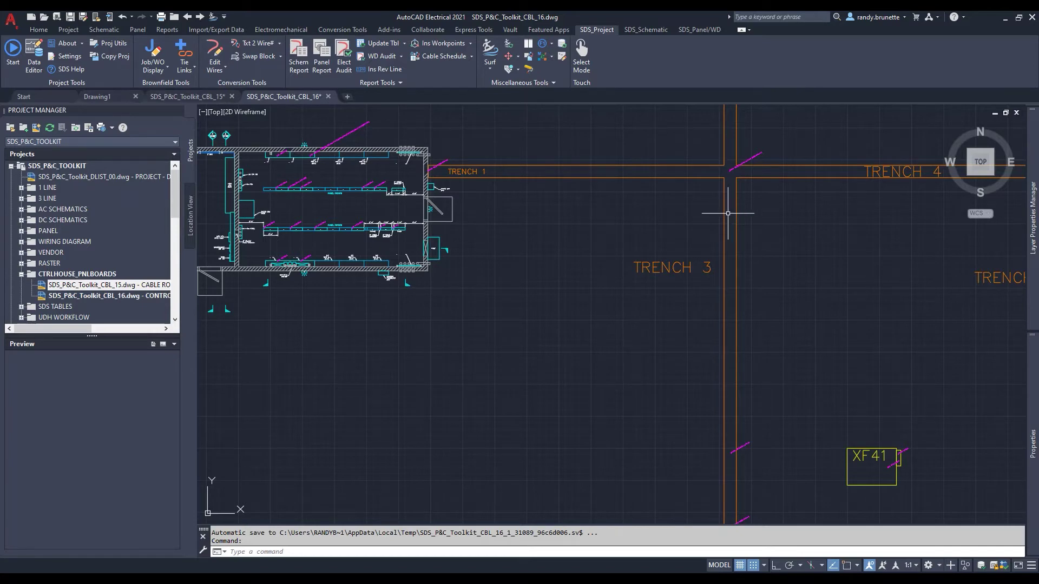
scroll(710, 216, down, 3)
middle_drag(725, 219, 647, 321)
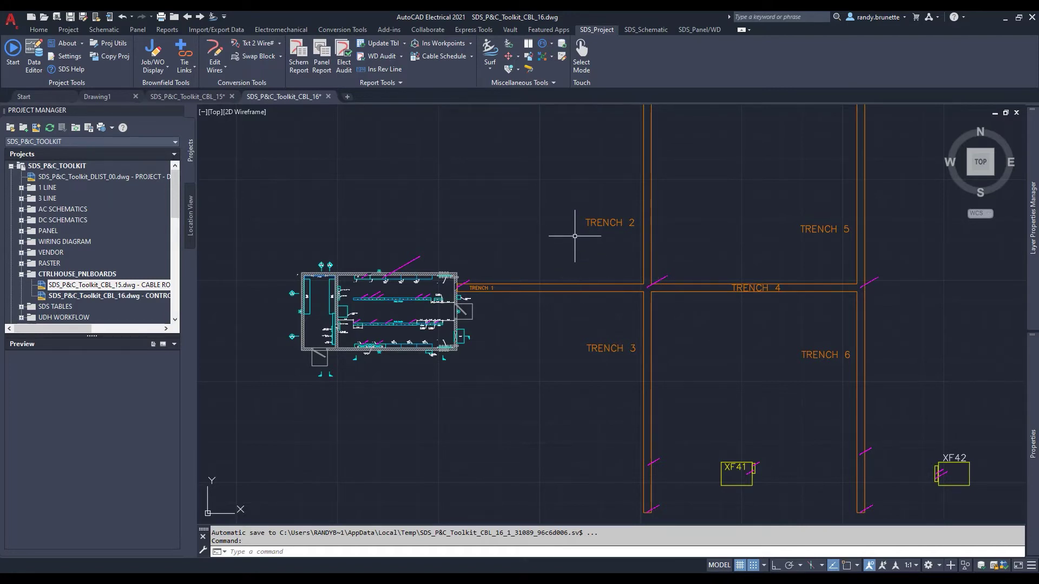
click(470, 45)
- Read the yard workpoints into workpoints.txt and switch to the CBL_15 schematic drawing
click(441, 82)
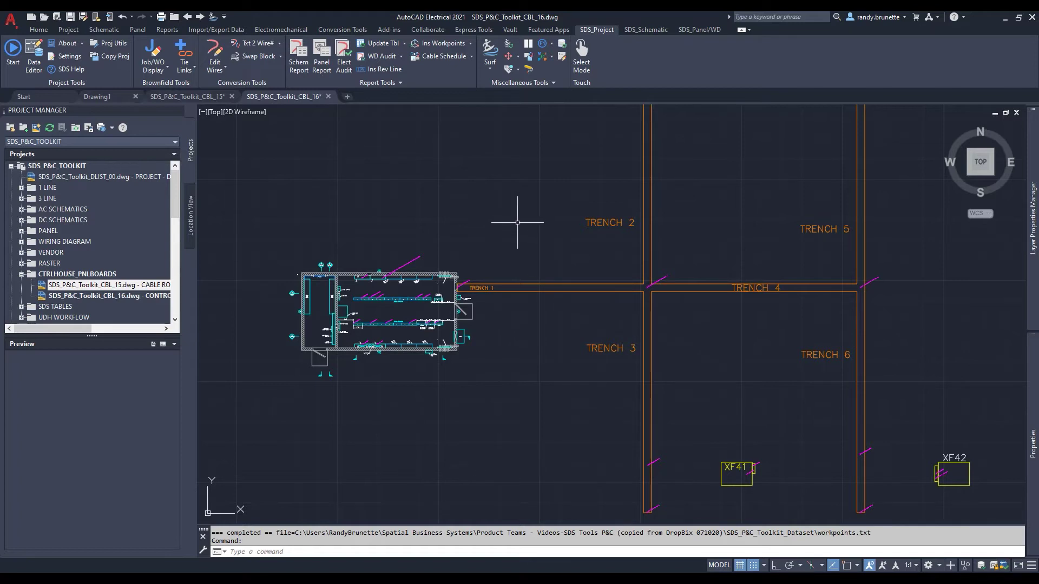
click(199, 101)
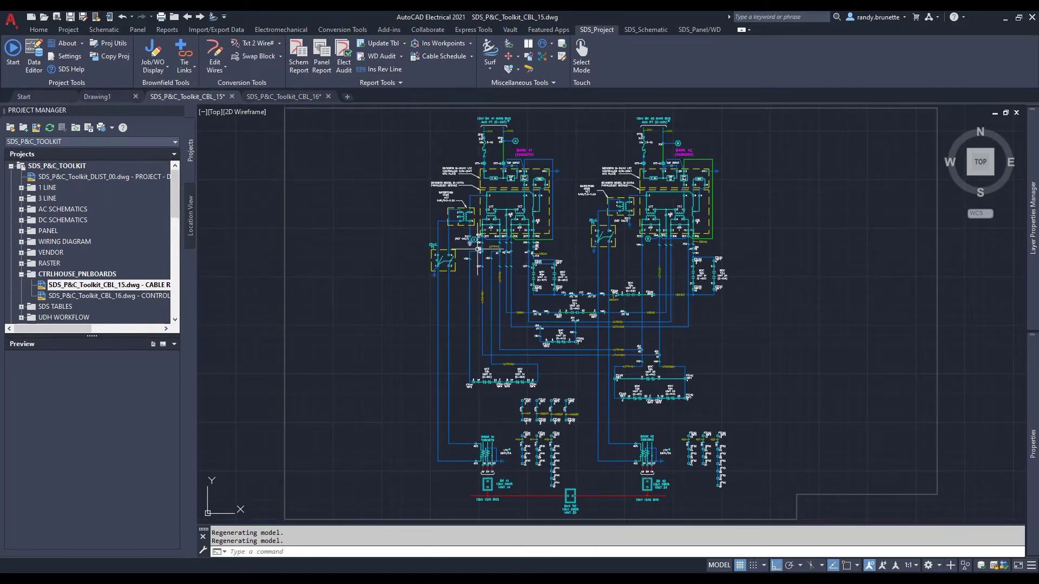
scroll(500, 250, up, 1)
scroll(489, 246, up, 4)
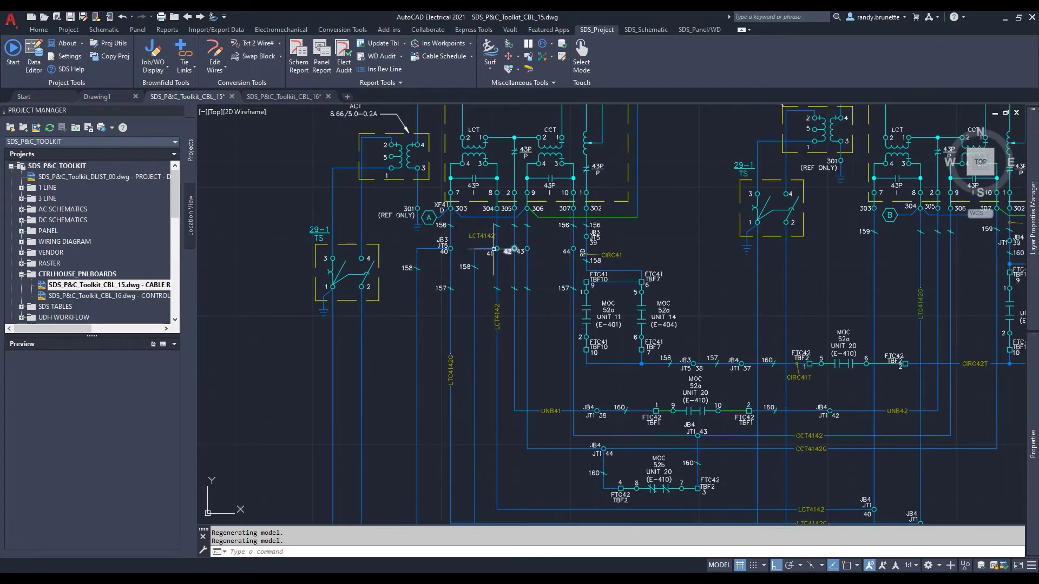
scroll(445, 236, up, 2)
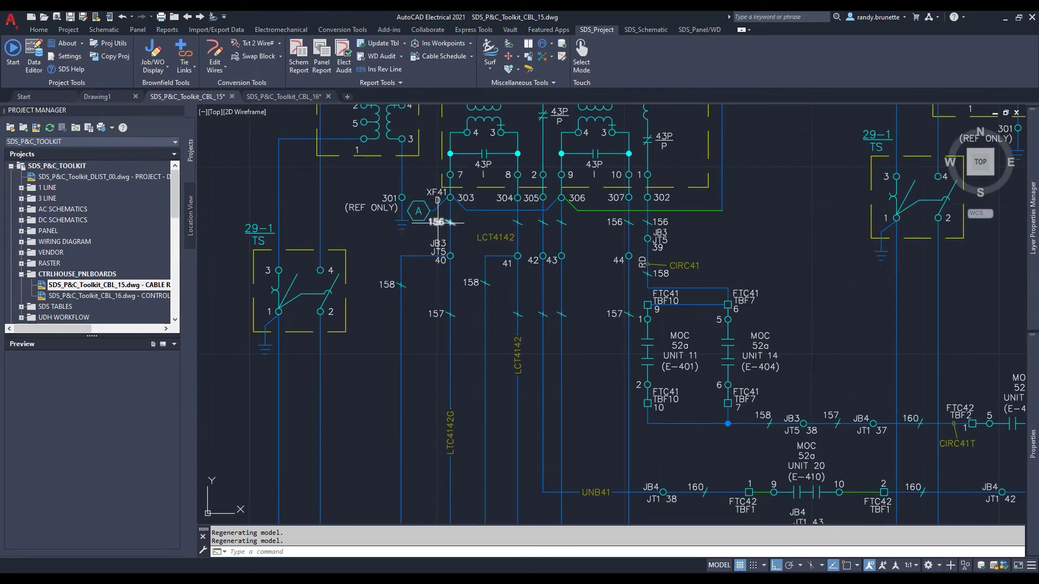
right_click(438, 228)
click(444, 192)
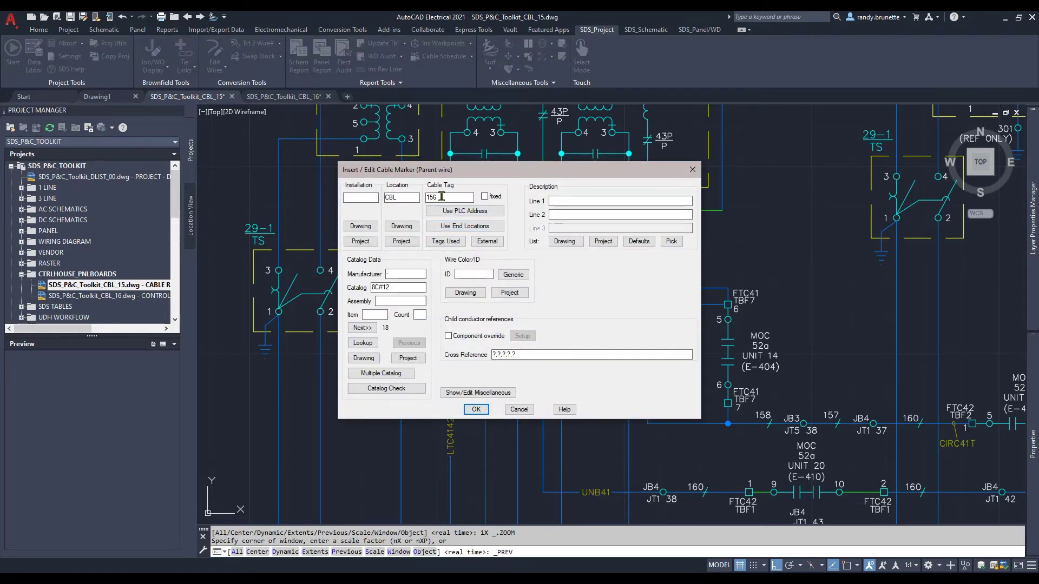
click(521, 409)
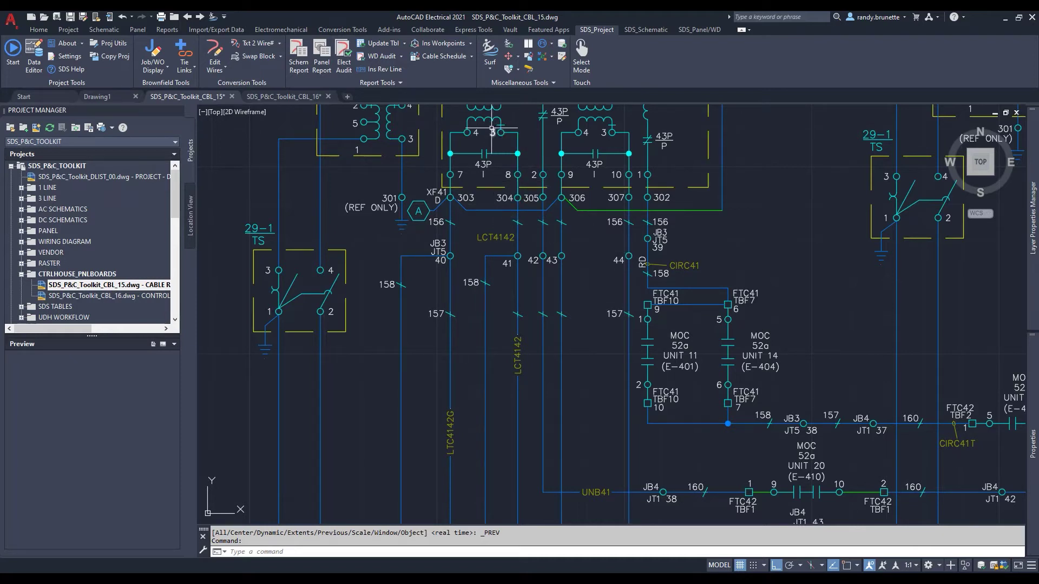
click(437, 56)
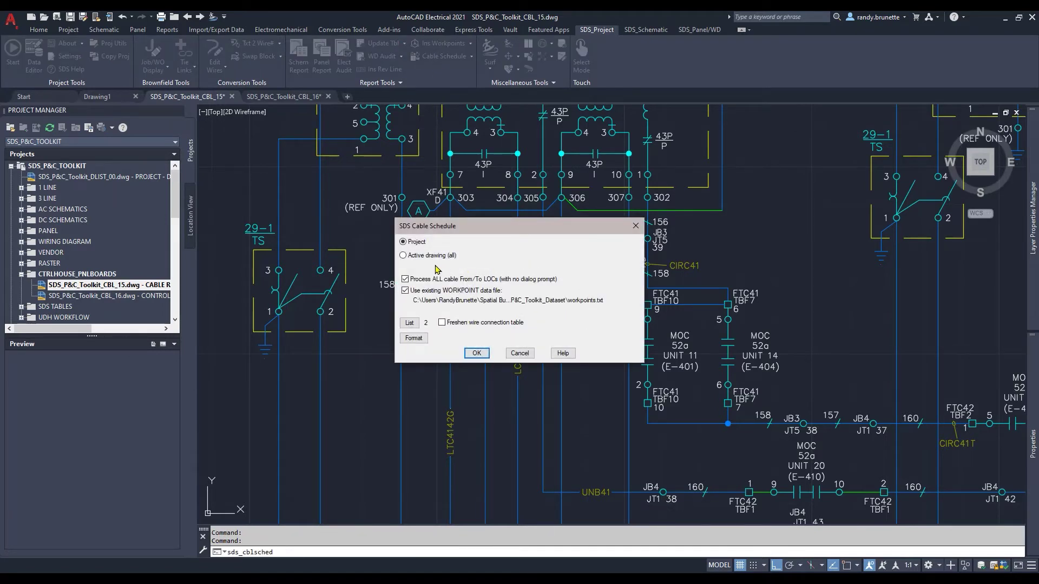
- Run the cable schedule on the active drawing with the wire connection table freshened
click(403, 256)
click(443, 323)
click(476, 353)
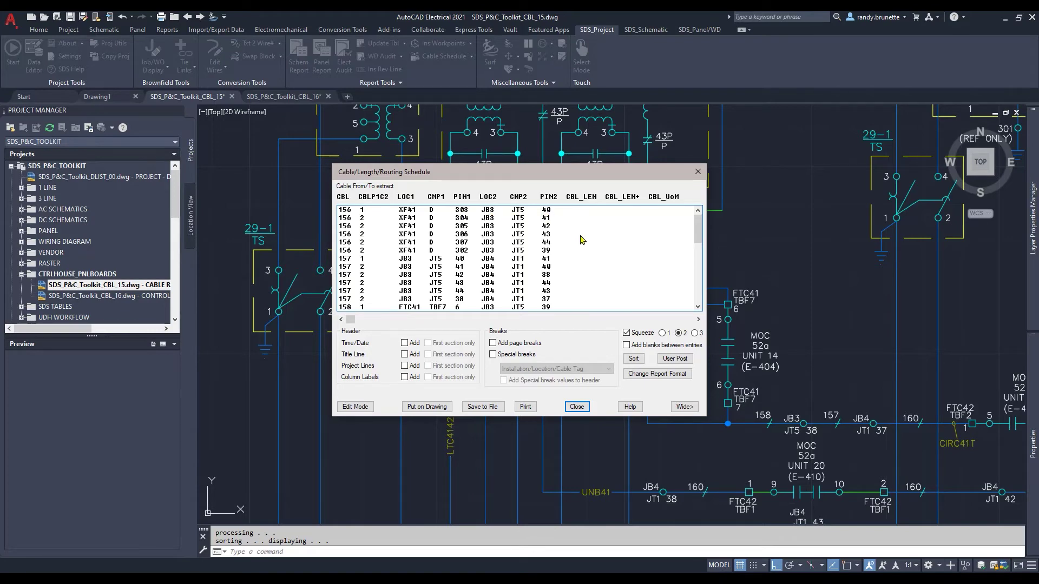
- Apply the 'Duct Schedule - Cable tag listing per conduit' post-process, then close the duct schedule
click(676, 360)
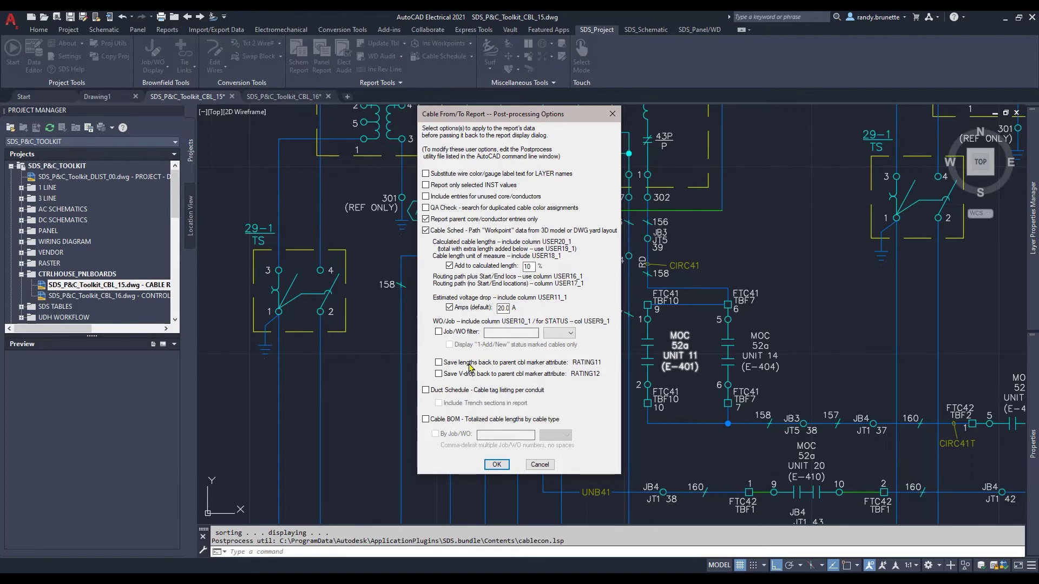
click(426, 390)
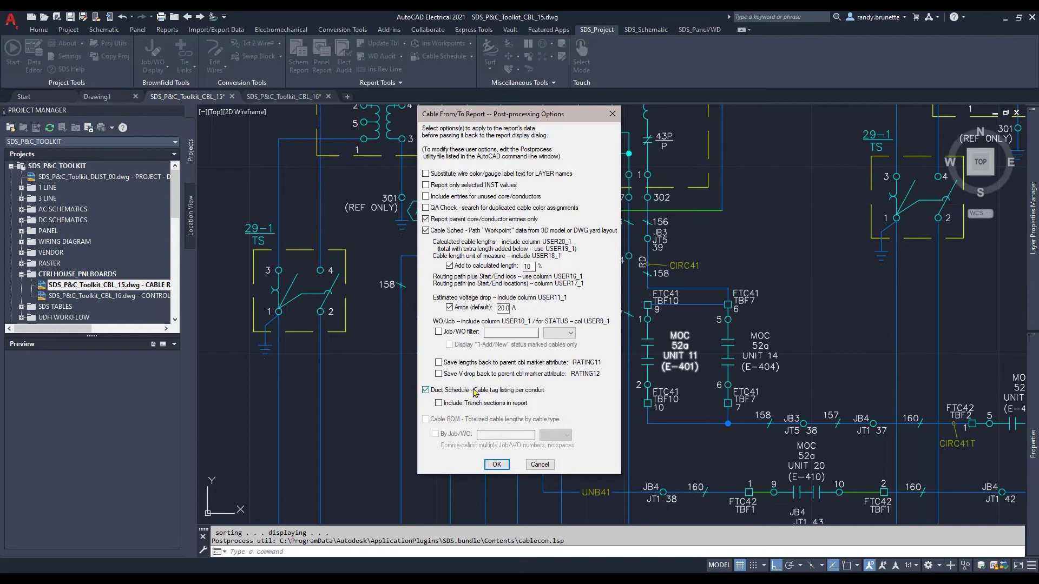
click(496, 464)
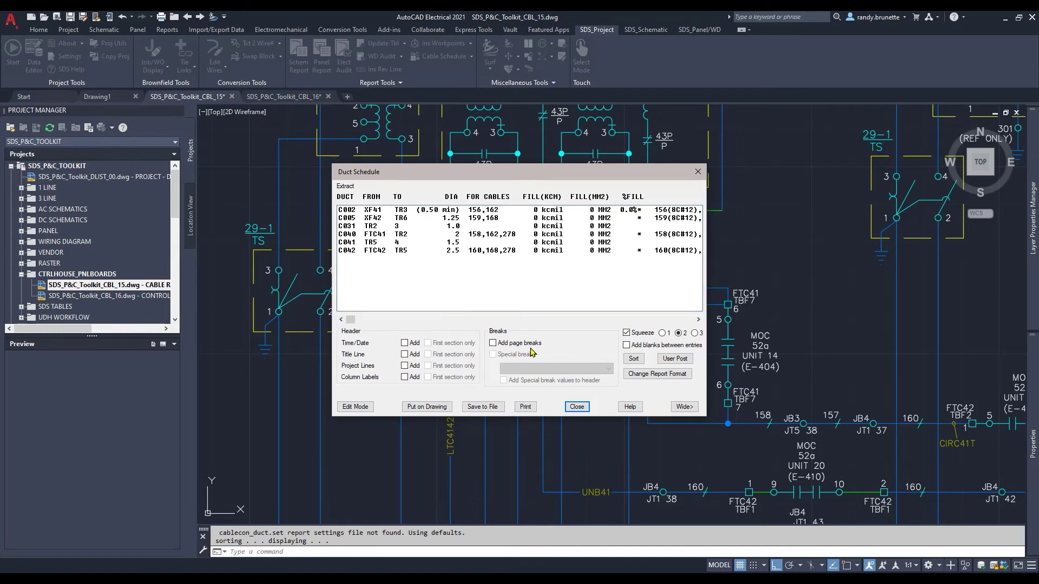
click(577, 407)
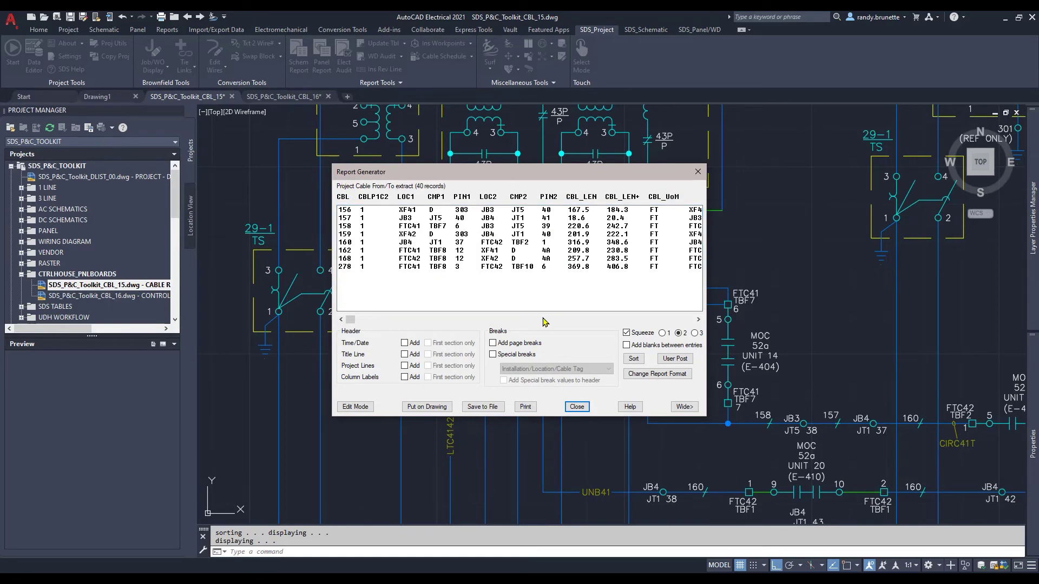
- Widen the cable report to show ROUTE and VLT_DRP, then close it and return to CBL_16
click(684, 407)
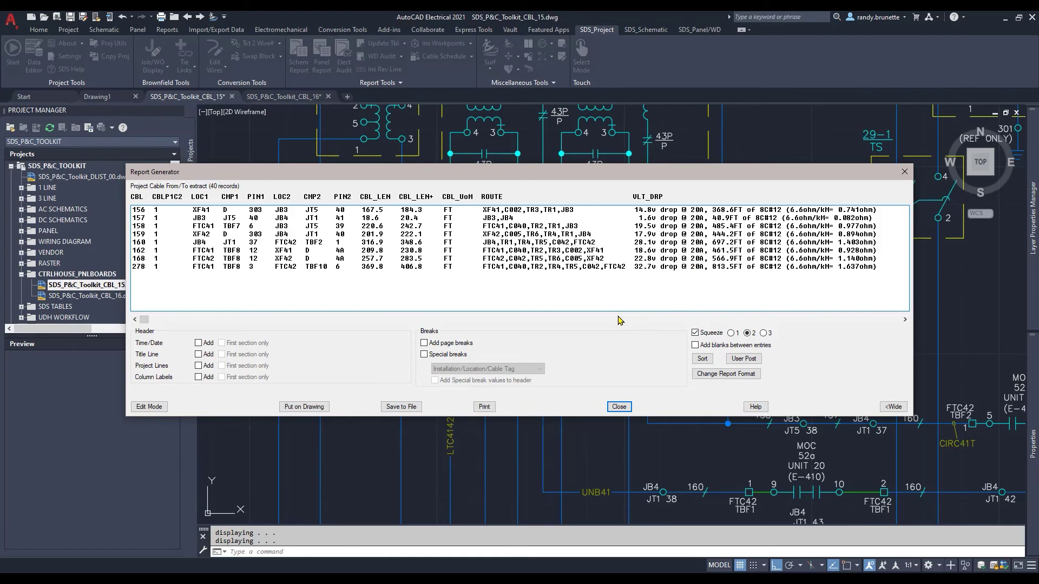
click(619, 407)
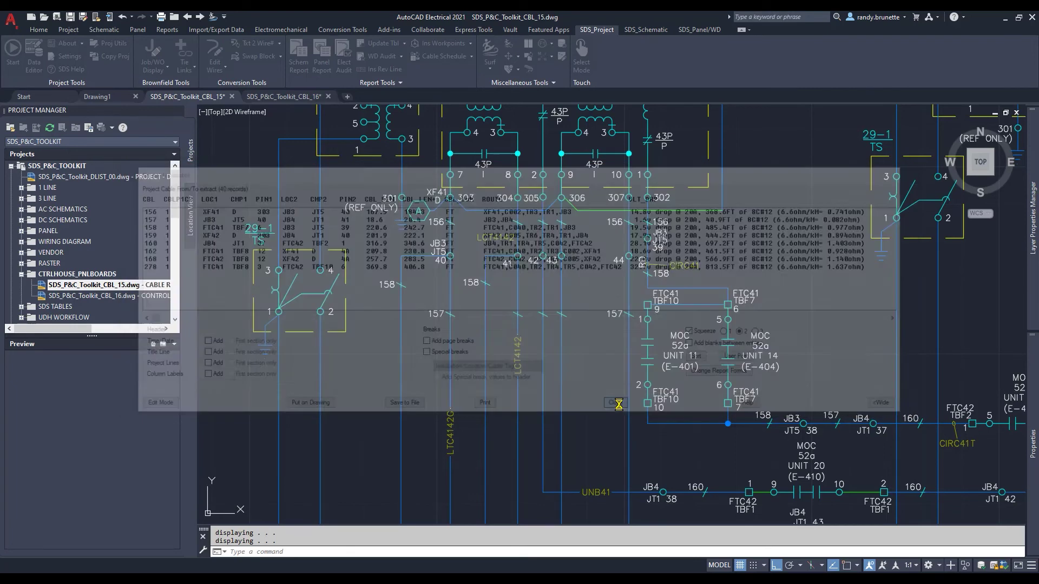
click(283, 97)
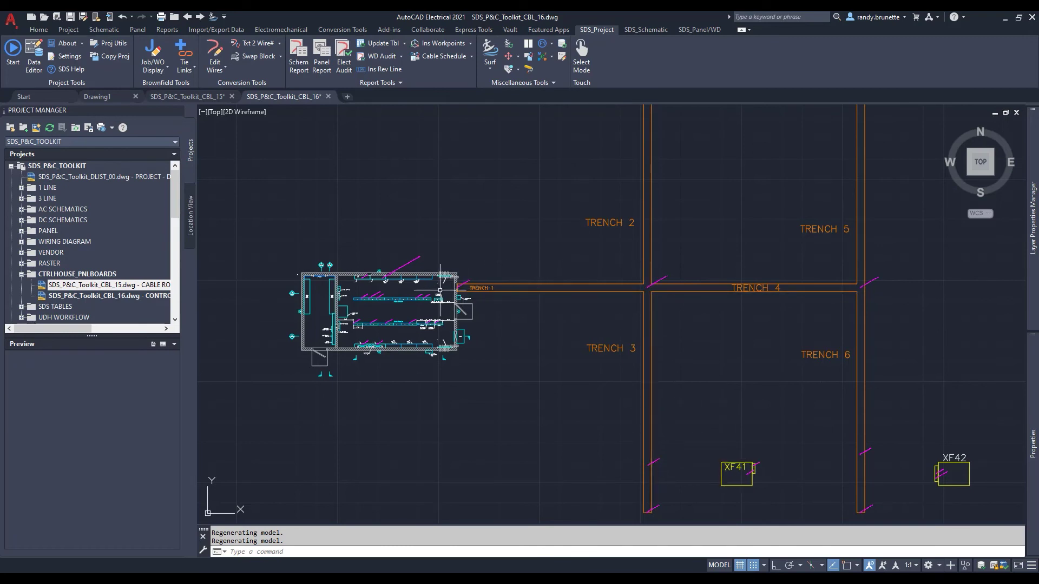
- Zoom and pan the CBL_16 layout to frame the control house panel fronts and Trench 1
scroll(369, 352, up, 2)
scroll(370, 351, up, 6)
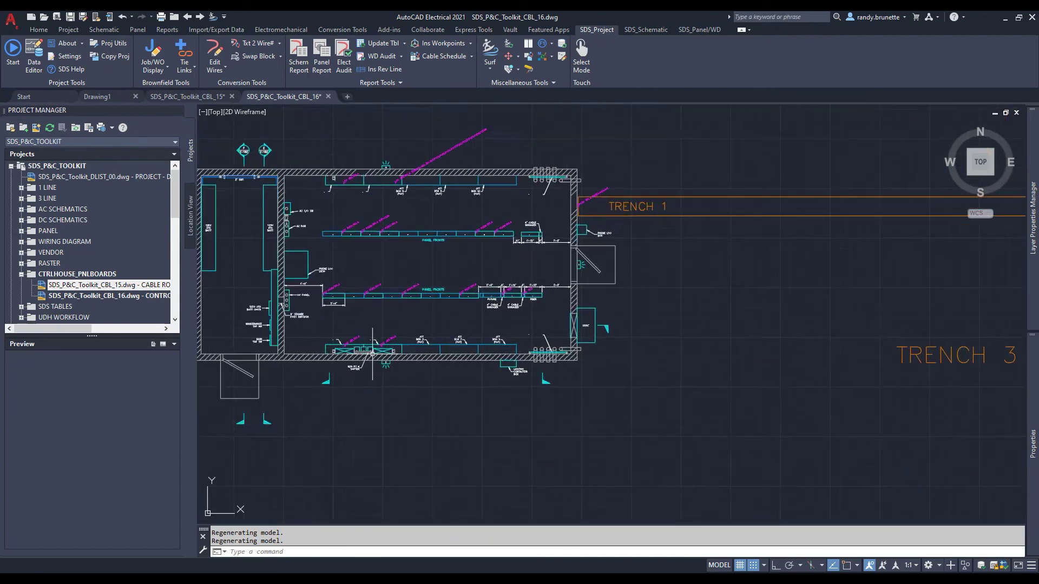
scroll(379, 340, up, 2)
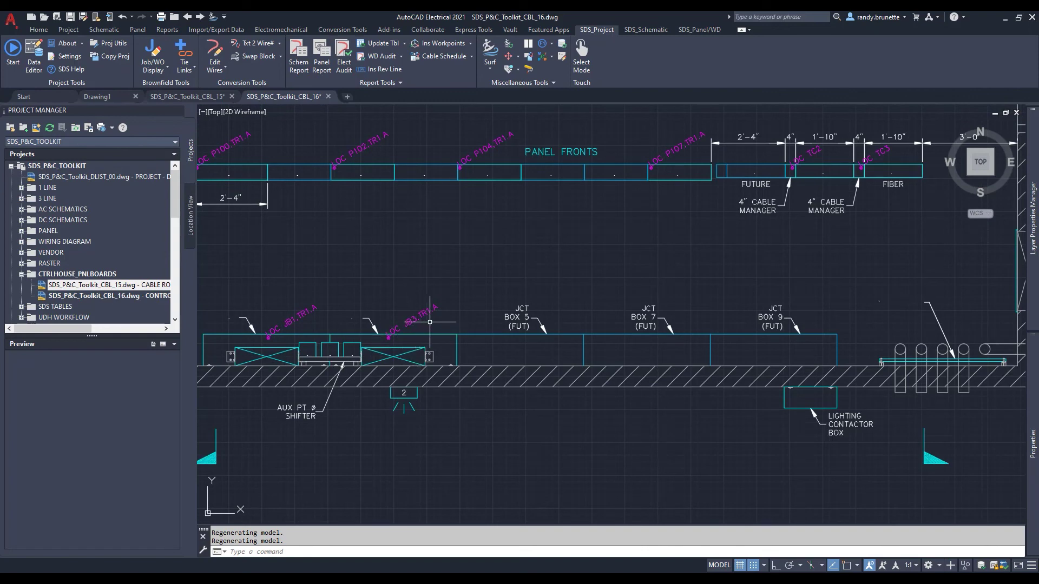
scroll(435, 316, down, 3)
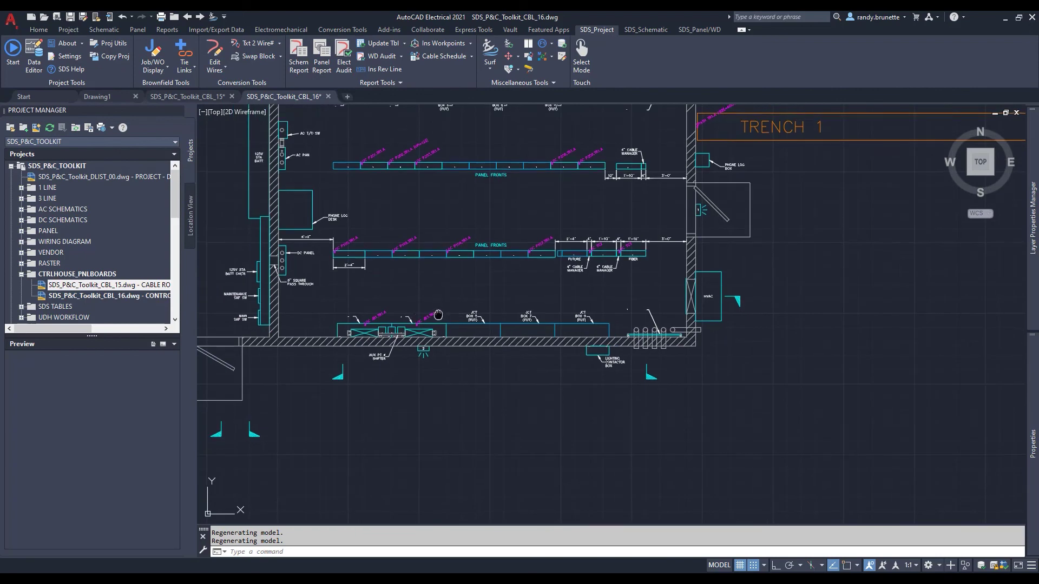
middle_drag(437, 317, 409, 390)
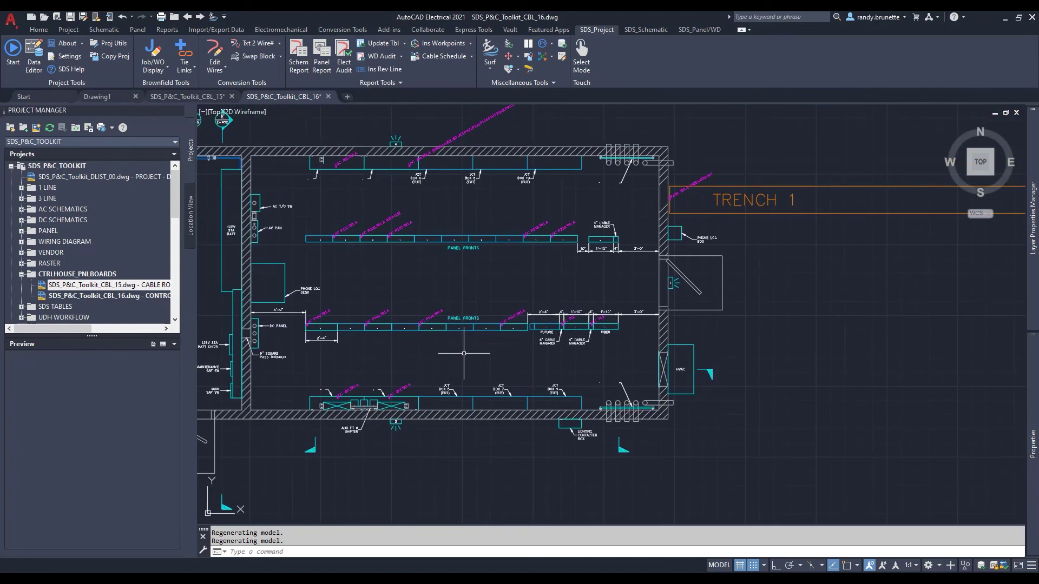